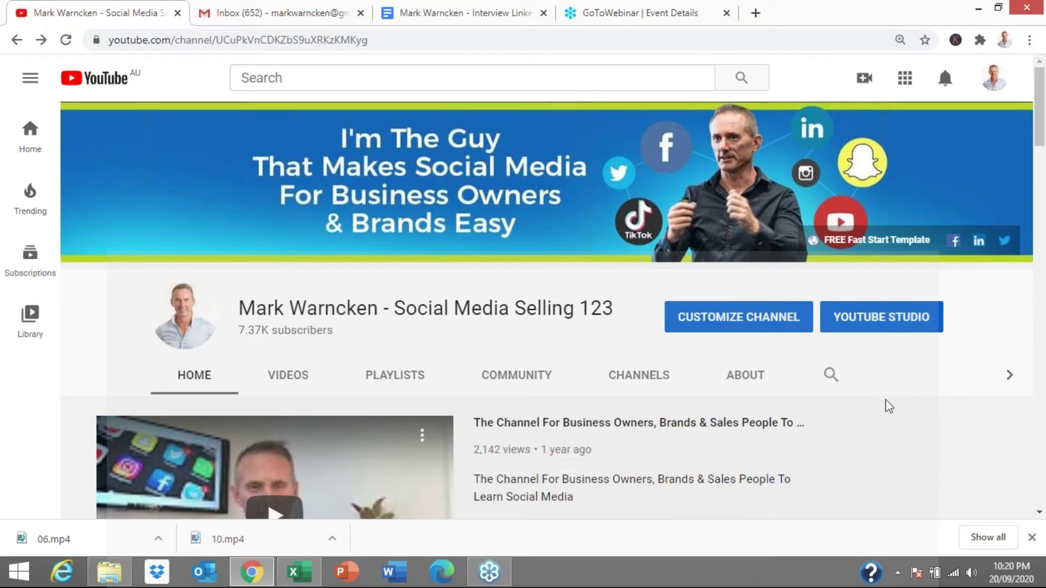
# Step: Open the upcoming 'How To Claim Your Custom LinkedIn Profile URL' premiere from Uploads
pyautogui.scroll(-4, 889, 406)
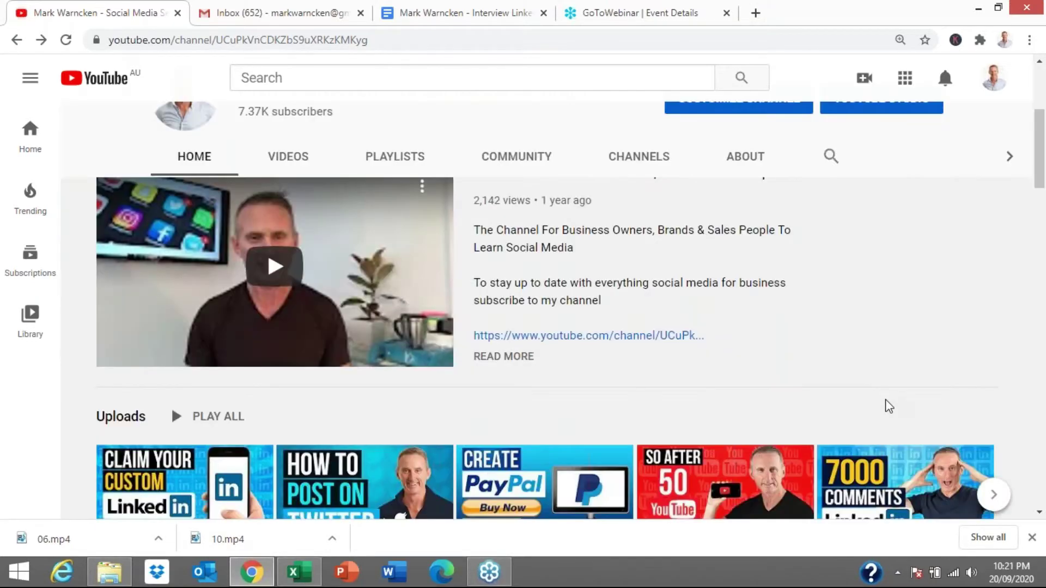
pyautogui.scroll(-4, 889, 407)
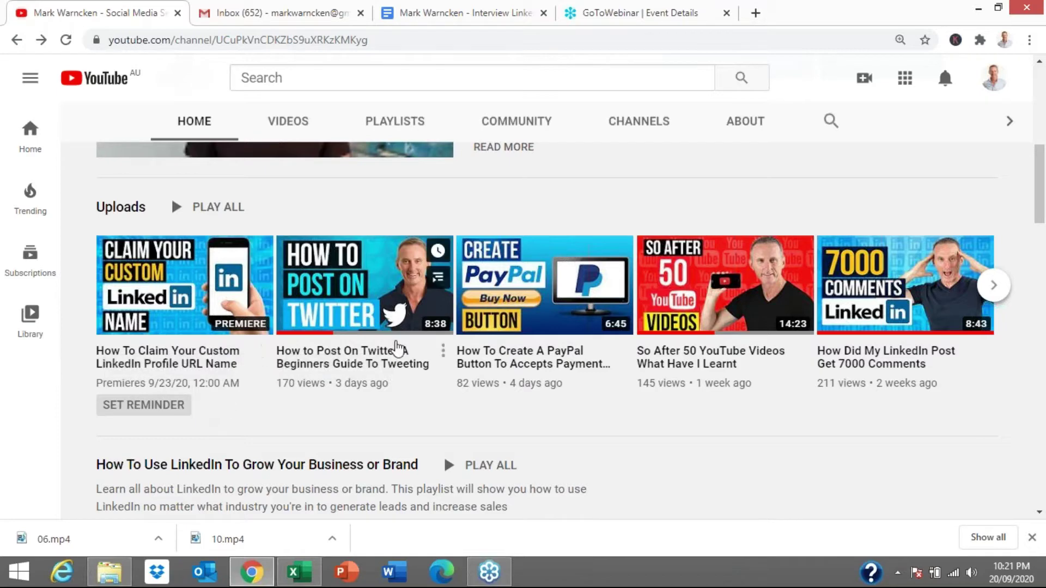
pyautogui.scroll(3, 640, 369)
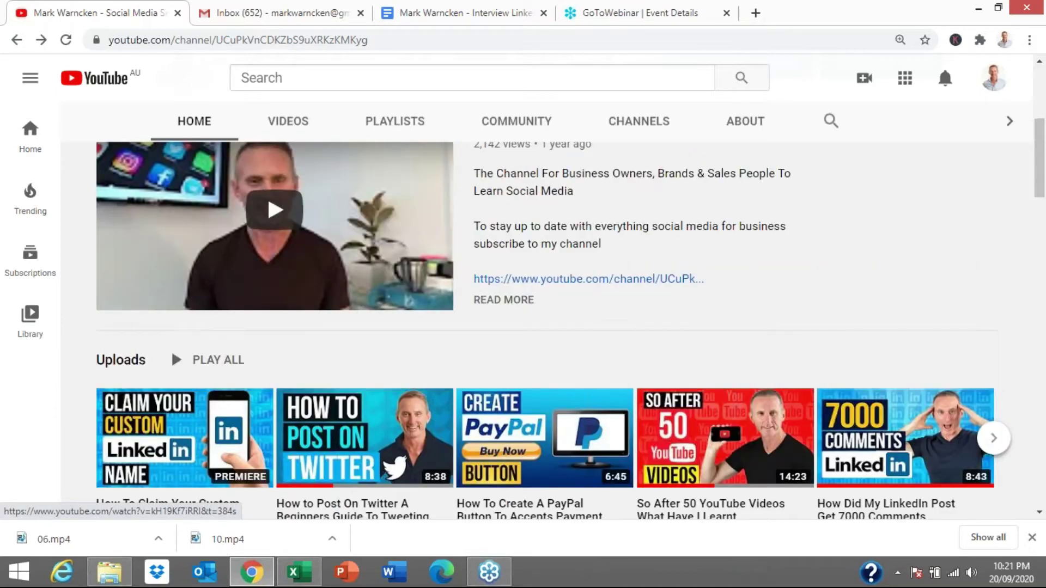
pyautogui.scroll(3, 544, 327)
pyautogui.scroll(-8, 545, 327)
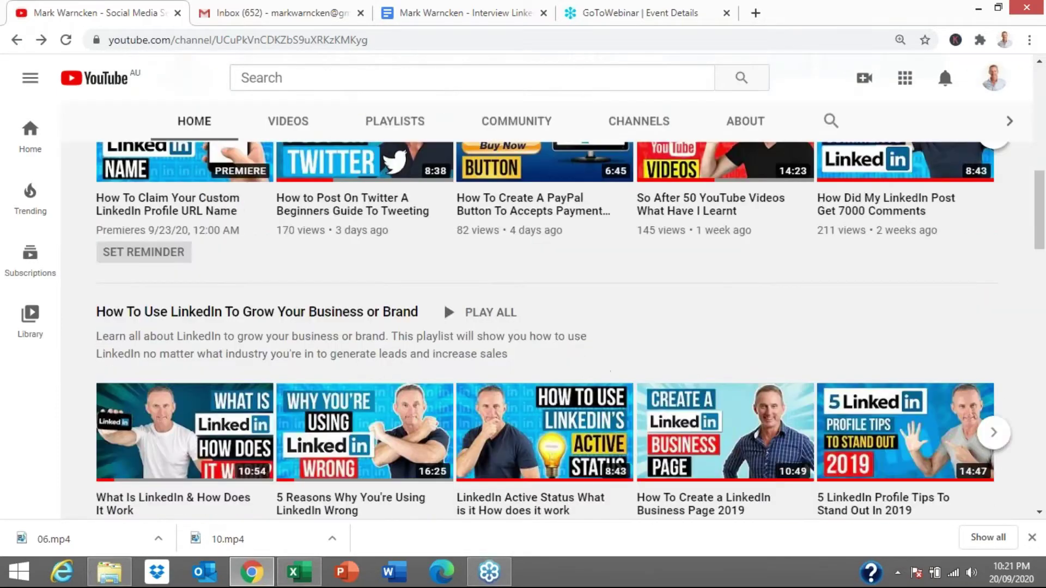
pyautogui.scroll(-4, 443, 298)
pyautogui.scroll(3, 446, 365)
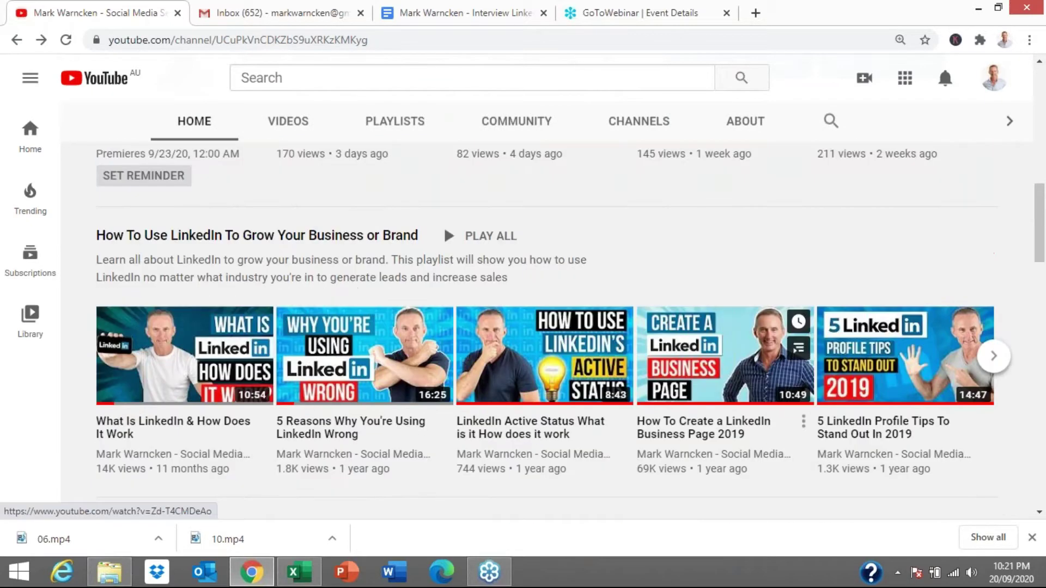
pyautogui.scroll(4, 443, 226)
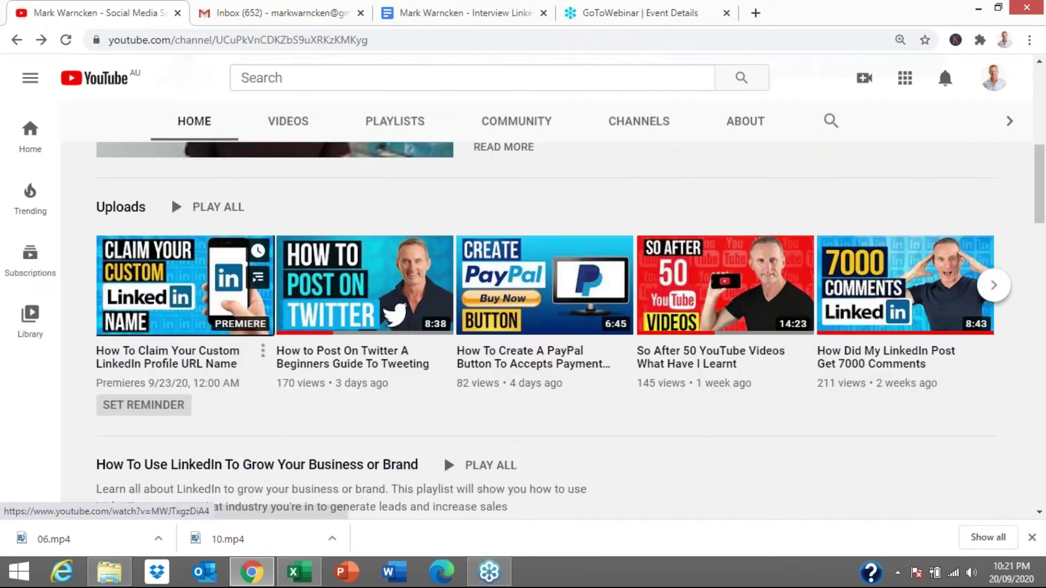
pyautogui.click(164, 283)
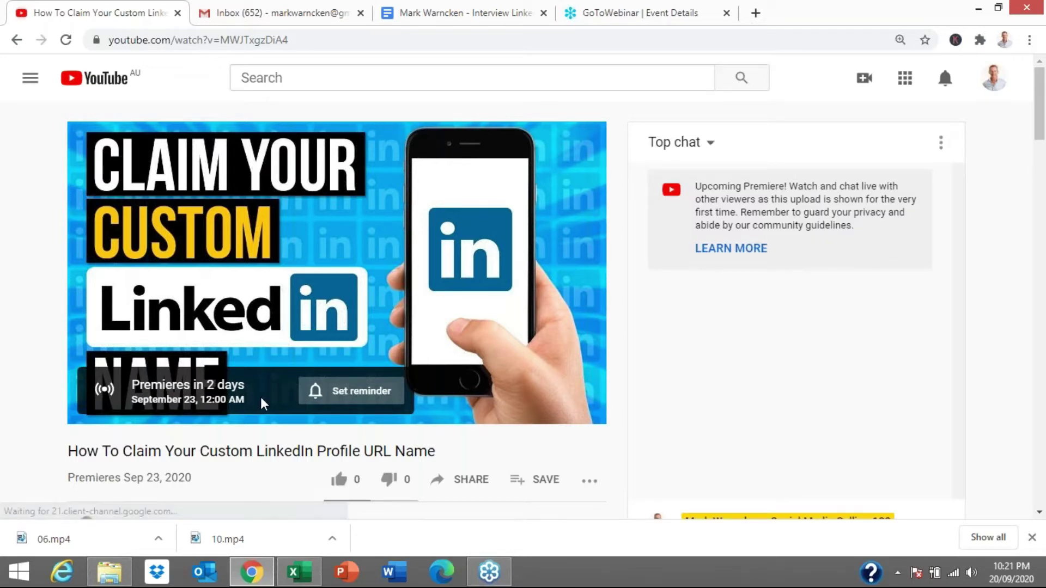
# Step: Look over the premiere's watch page, then return to the channel home page
pyautogui.scroll(-1, 556, 294)
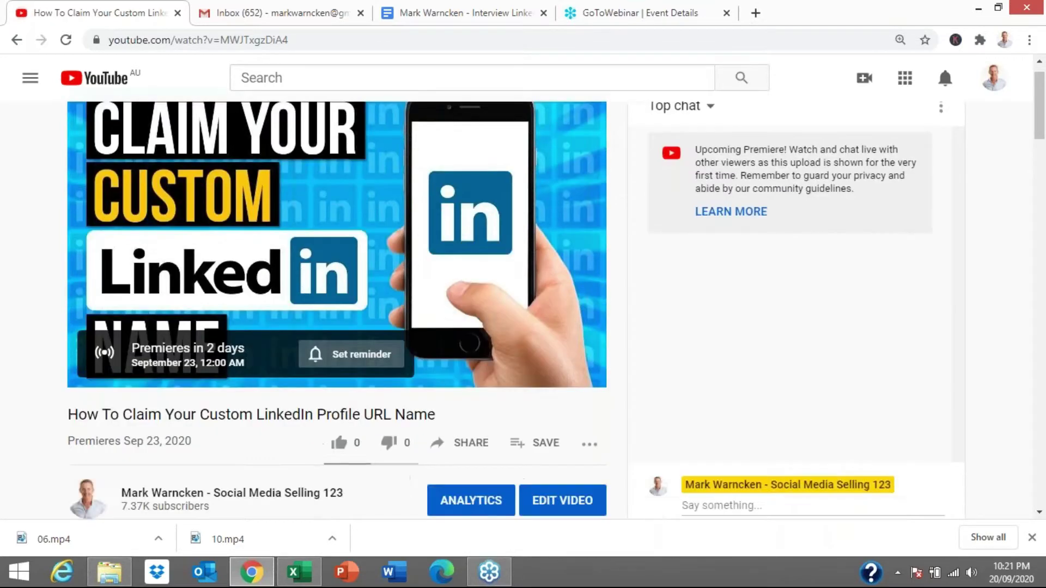
pyautogui.scroll(-1, 333, 348)
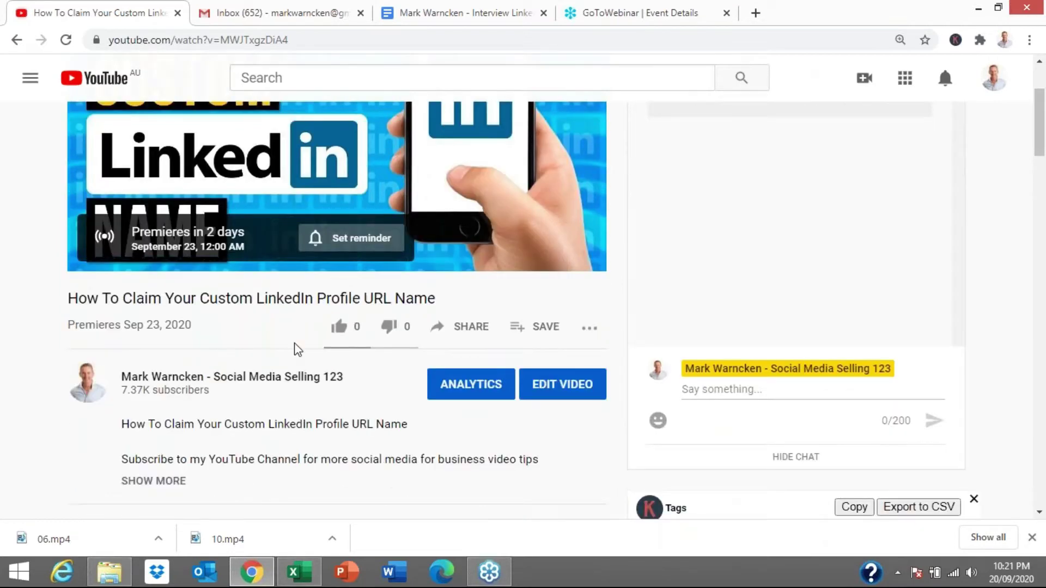
pyautogui.scroll(2, 298, 349)
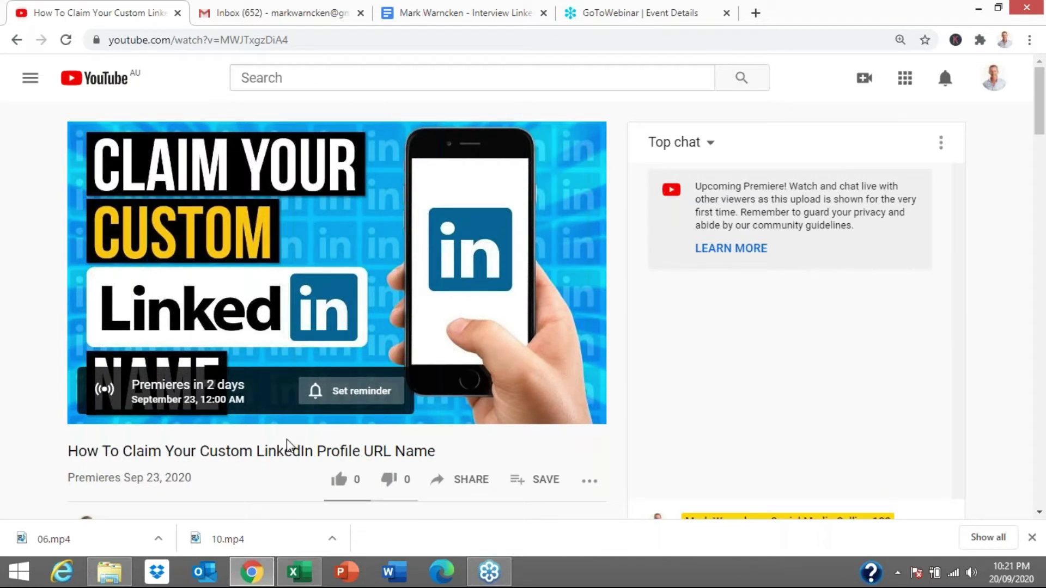
pyautogui.scroll(-1, 273, 467)
pyautogui.scroll(-3, 283, 419)
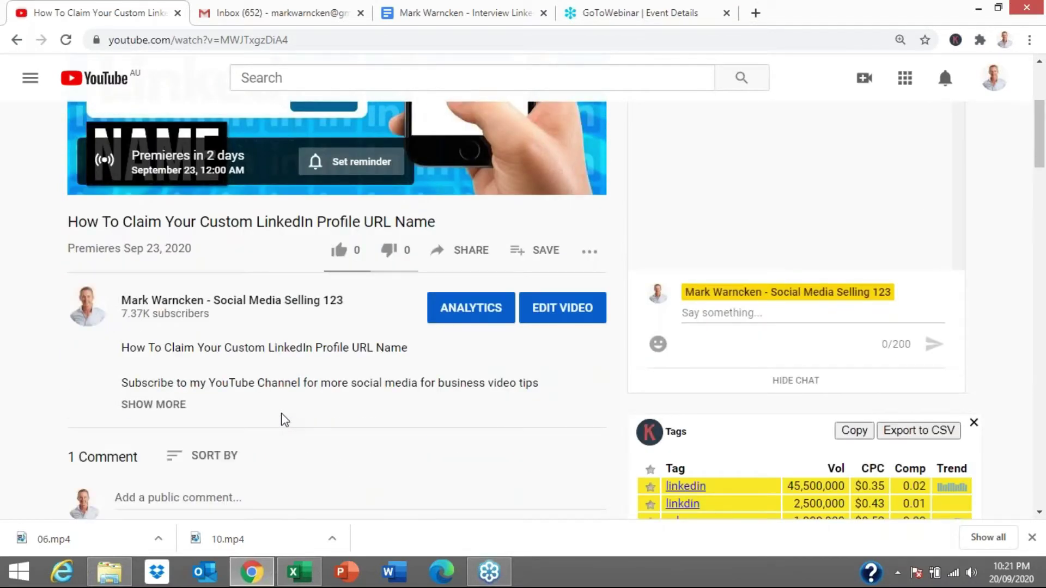
pyautogui.scroll(-3, 282, 420)
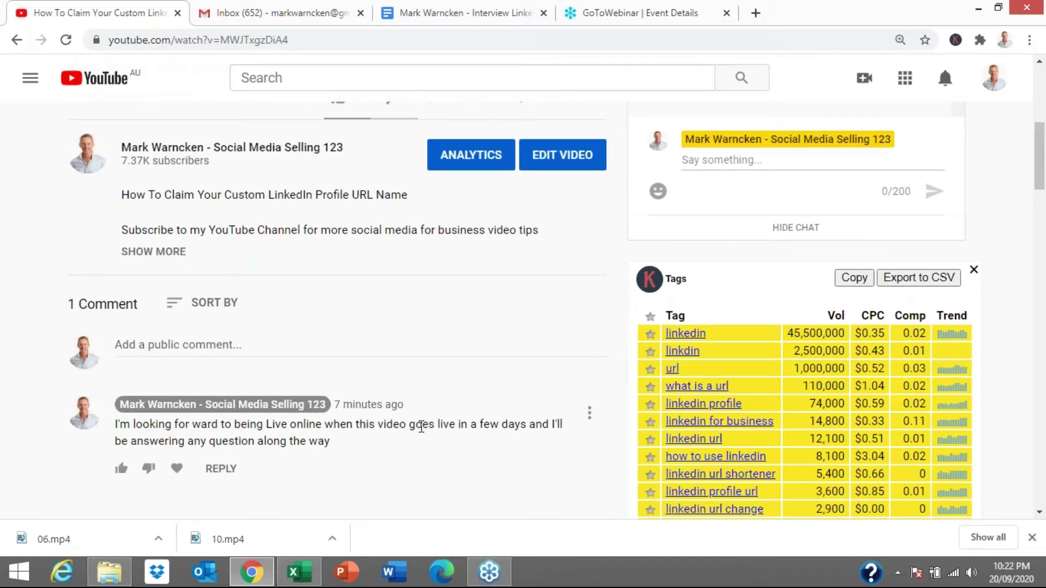
pyautogui.scroll(-3, 421, 425)
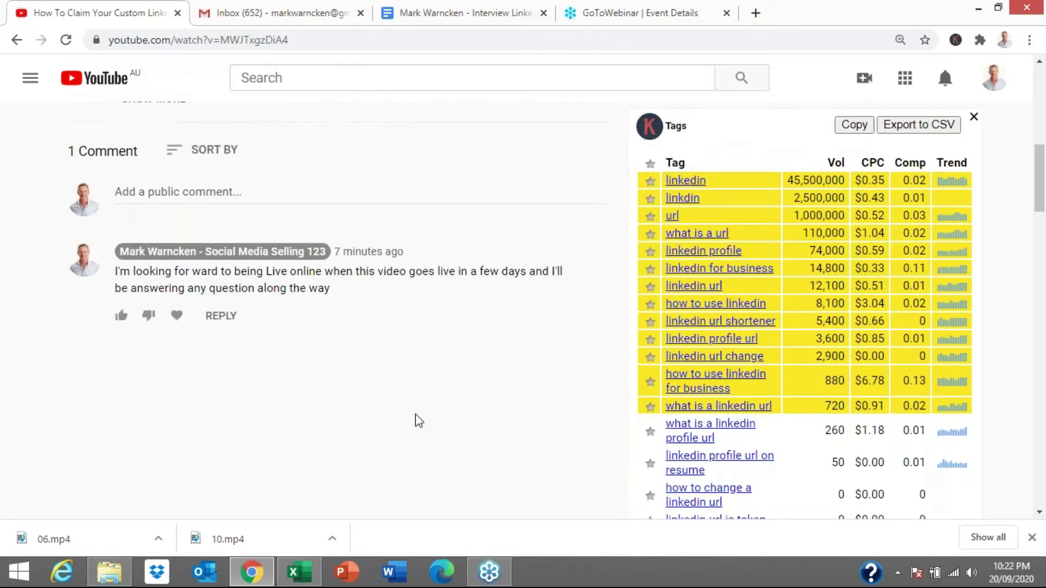
pyautogui.scroll(9, 416, 423)
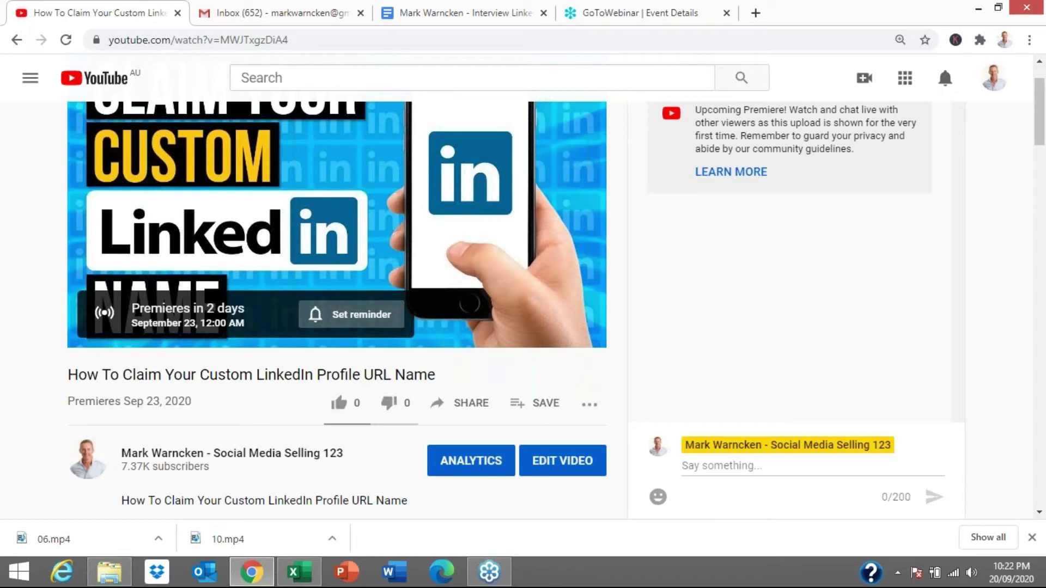
pyautogui.scroll(2, 256, 369)
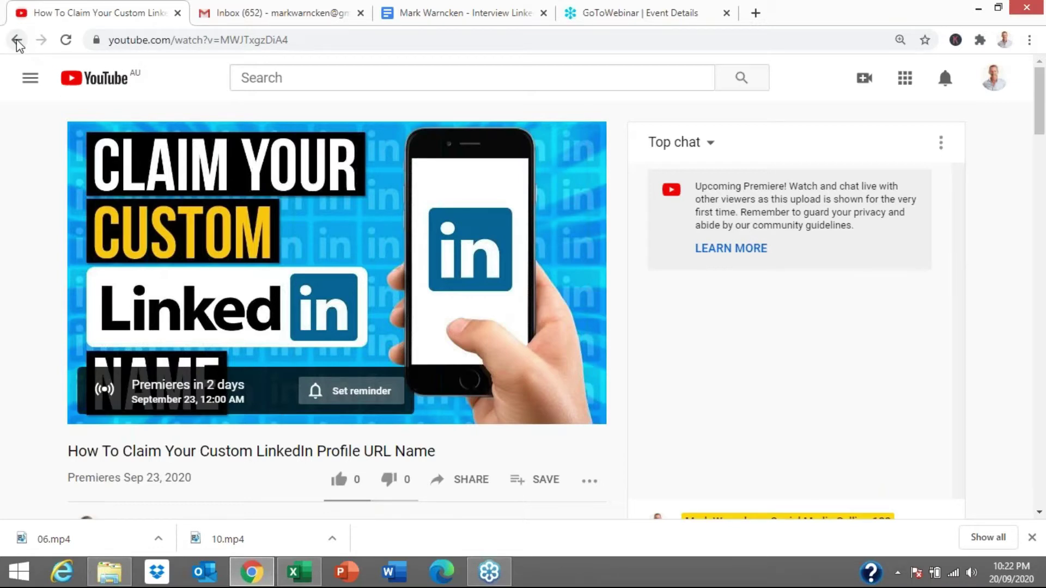
pyautogui.click(18, 40)
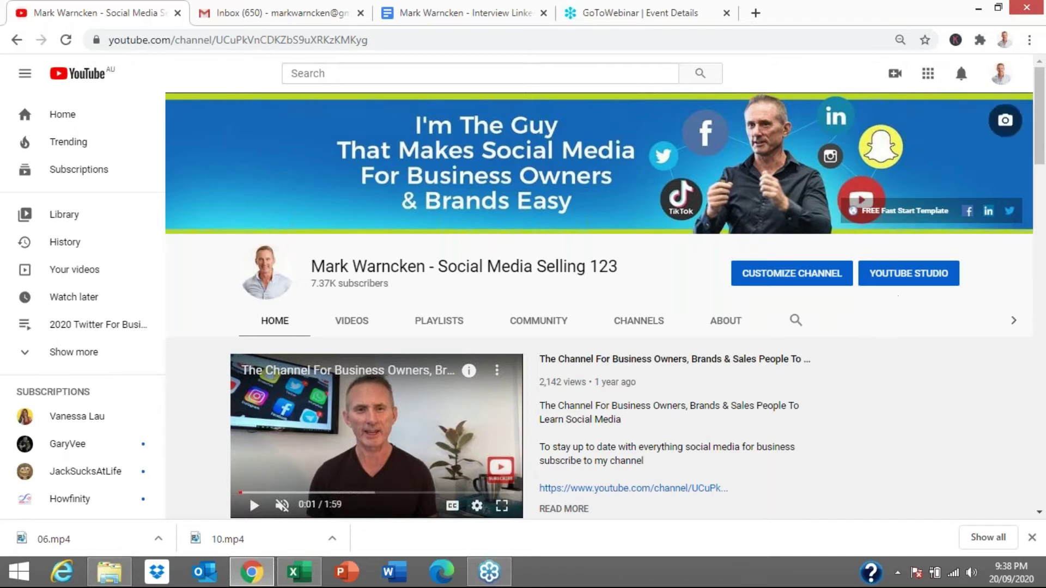
# Step: Start a new video upload from the Create menu
pyautogui.click(893, 78)
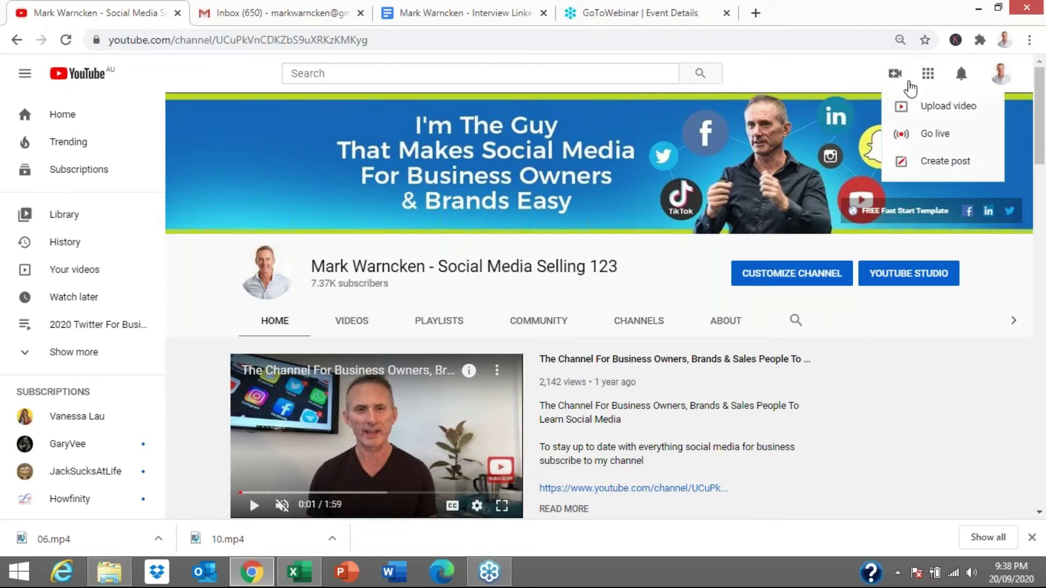
pyautogui.click(942, 112)
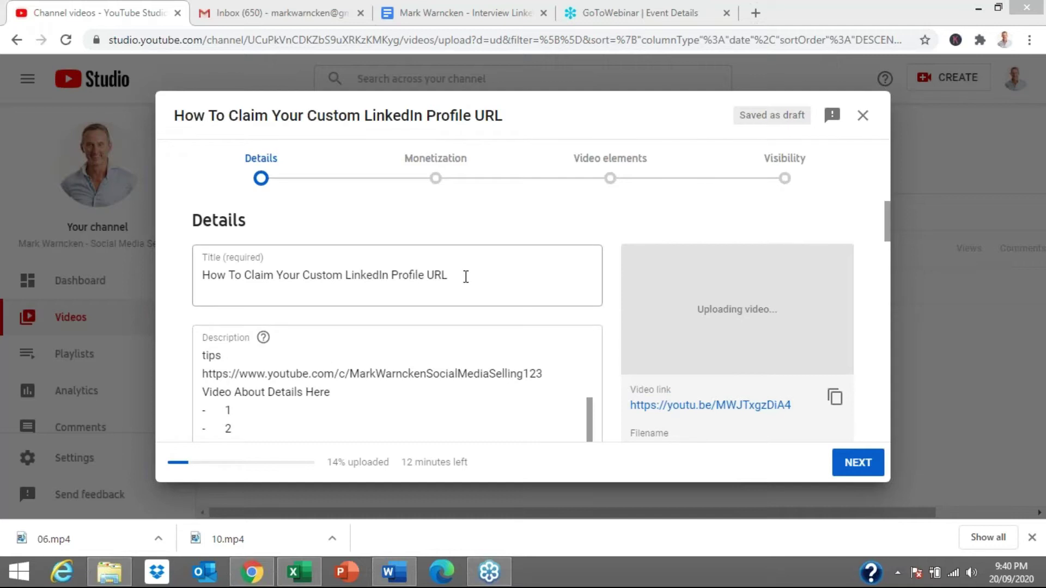
pyautogui.click(466, 277)
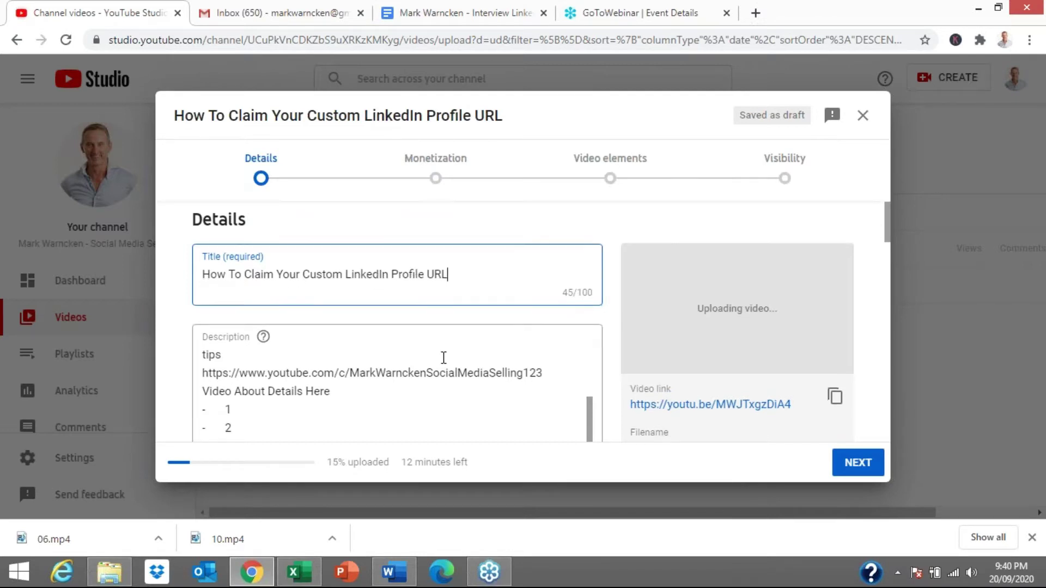
pyautogui.scroll(-4, 444, 357)
pyautogui.scroll(-10, 444, 358)
pyautogui.scroll(-8, 434, 341)
pyautogui.scroll(2, 441, 305)
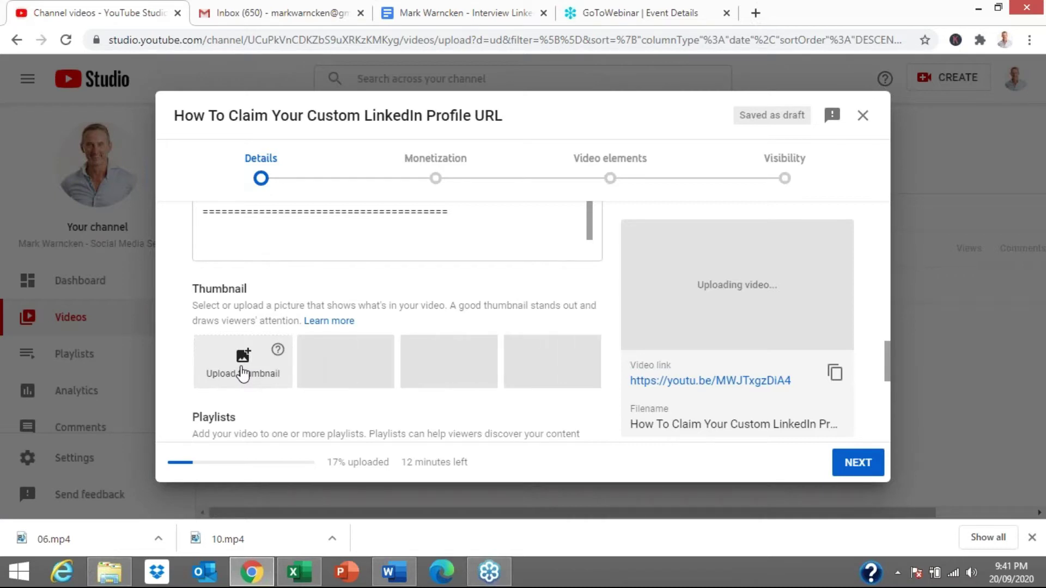
# Step: Add the 'Claim Your Custom LinkedIn Name' custom thumbnail image and scroll down to Audience
pyautogui.click(243, 369)
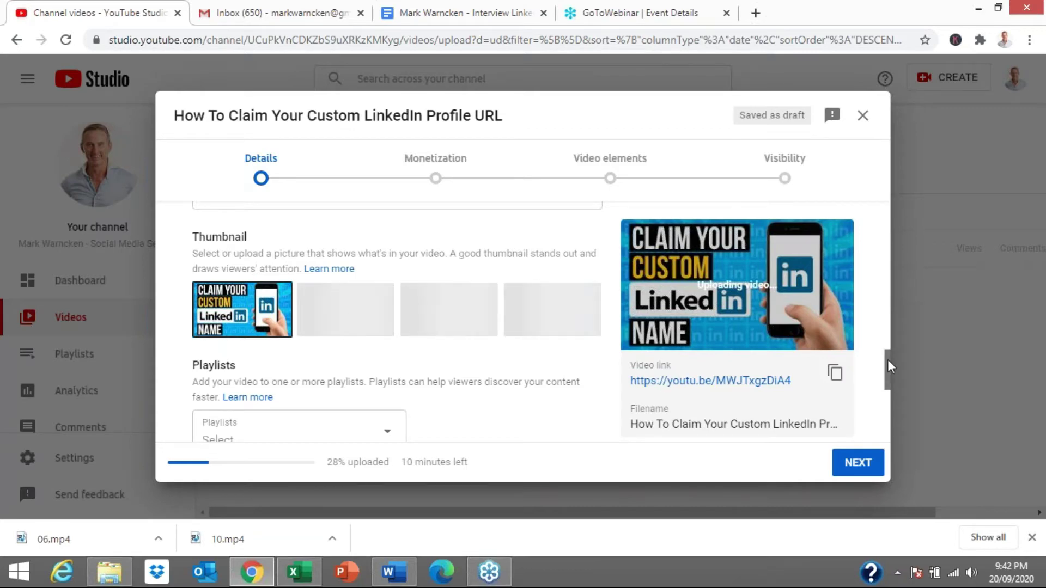
pyautogui.moveTo(887, 360); pyautogui.dragTo(887, 302)
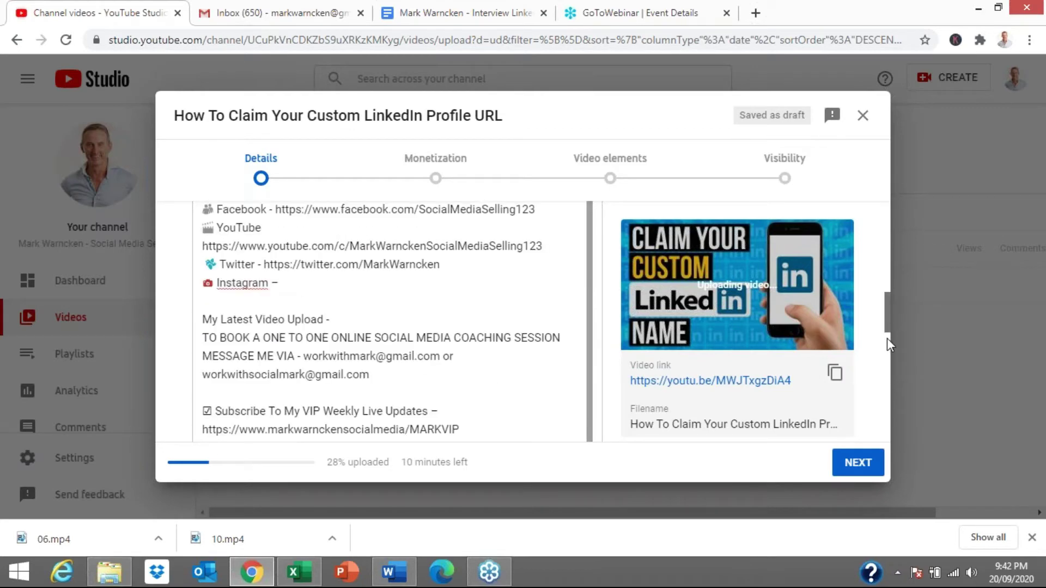
pyautogui.scroll(-9, 887, 337)
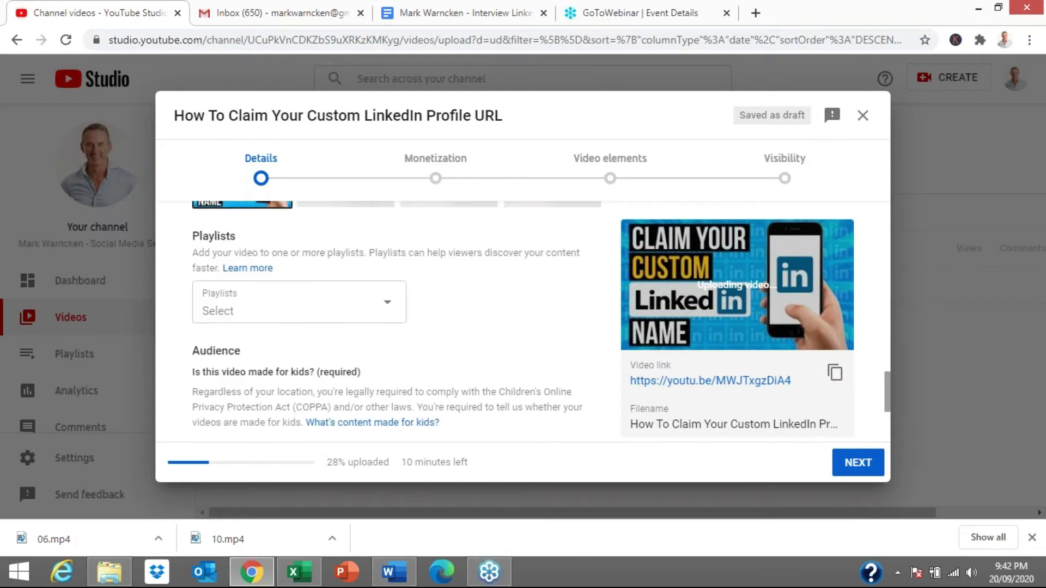
pyautogui.scroll(-3, 539, 322)
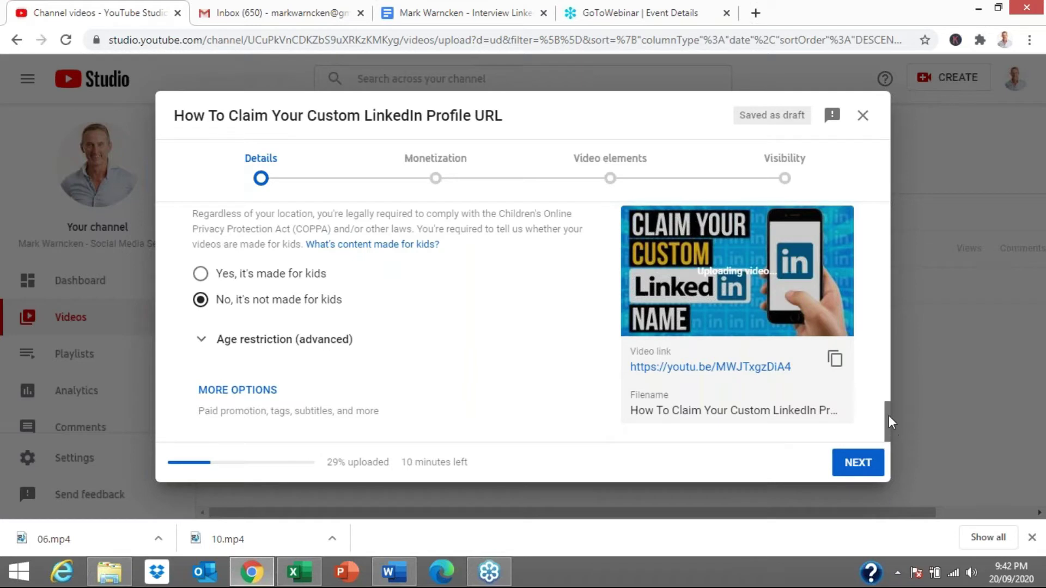
# Step: Scroll further down the upload dialog's Details page
pyautogui.moveTo(890, 423); pyautogui.dragTo(888, 327)
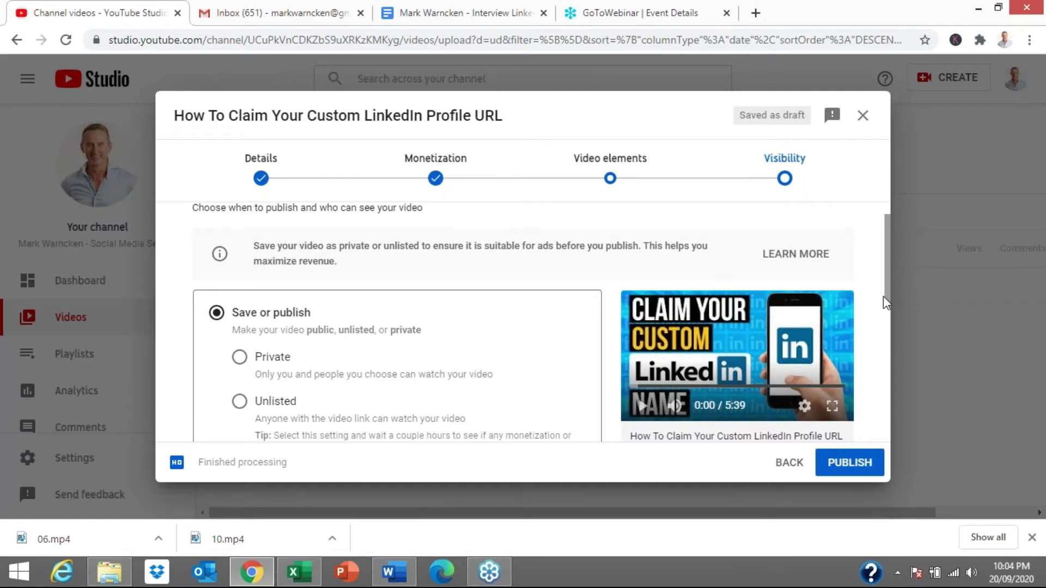
# Step: Choose Schedule visibility for the video and turn on Set as Premiere
pyautogui.moveTo(888, 307); pyautogui.dragTo(889, 362)
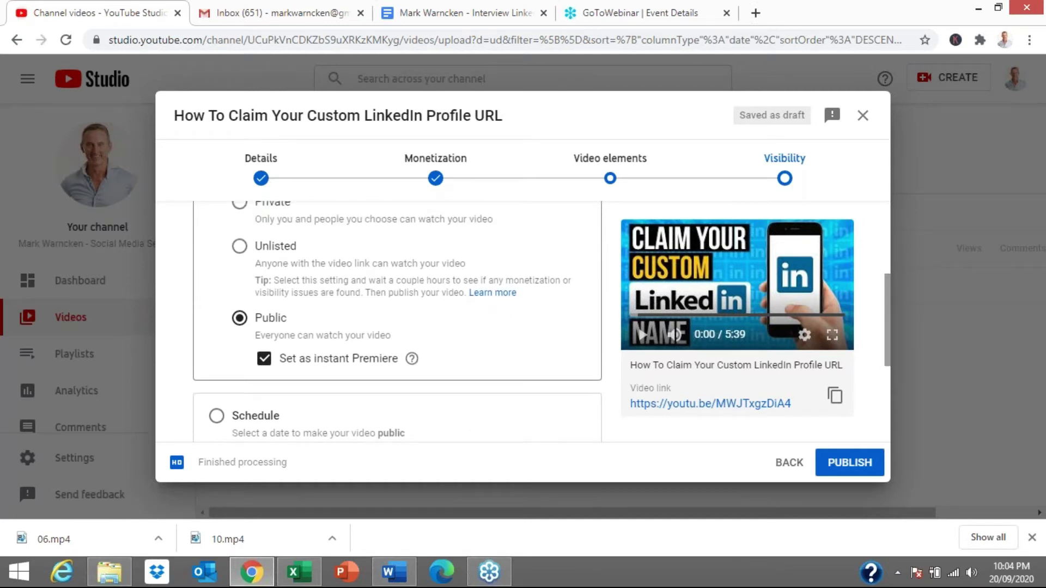
pyautogui.scroll(2, 240, 235)
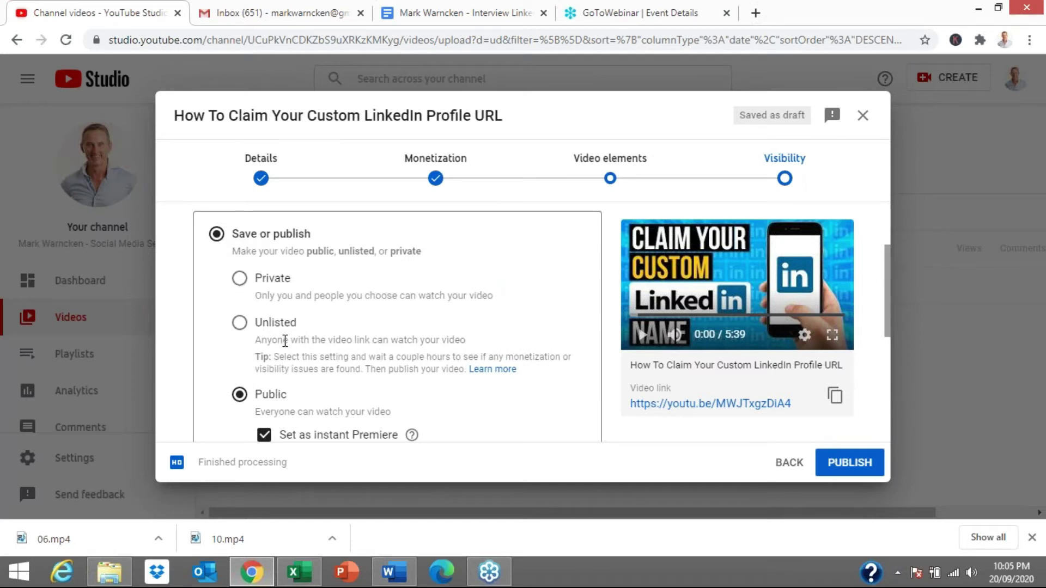
pyautogui.scroll(-1, 285, 340)
pyautogui.scroll(-1, 240, 323)
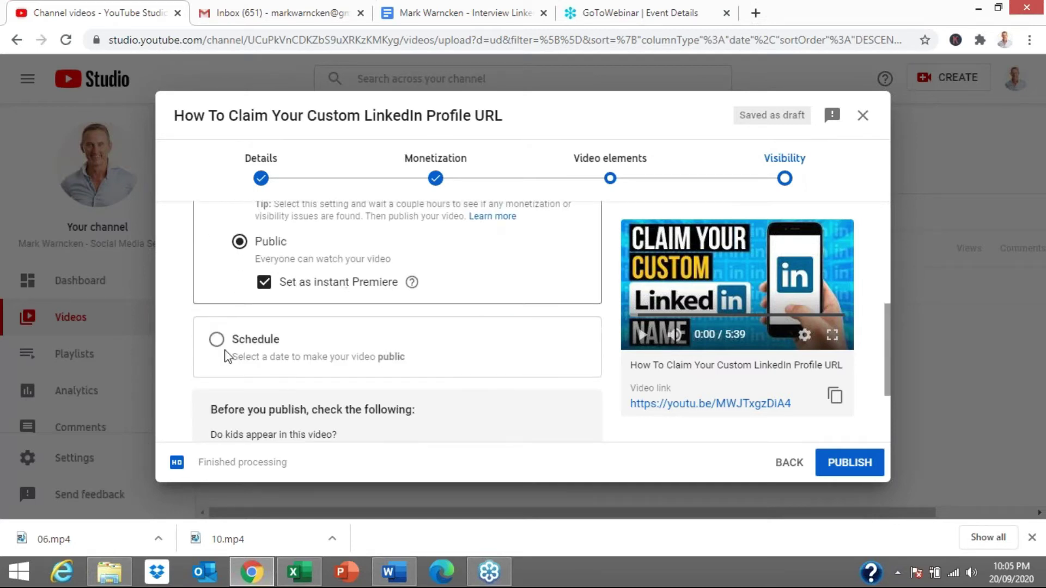
pyautogui.click(216, 341)
pyautogui.scroll(-2, 305, 341)
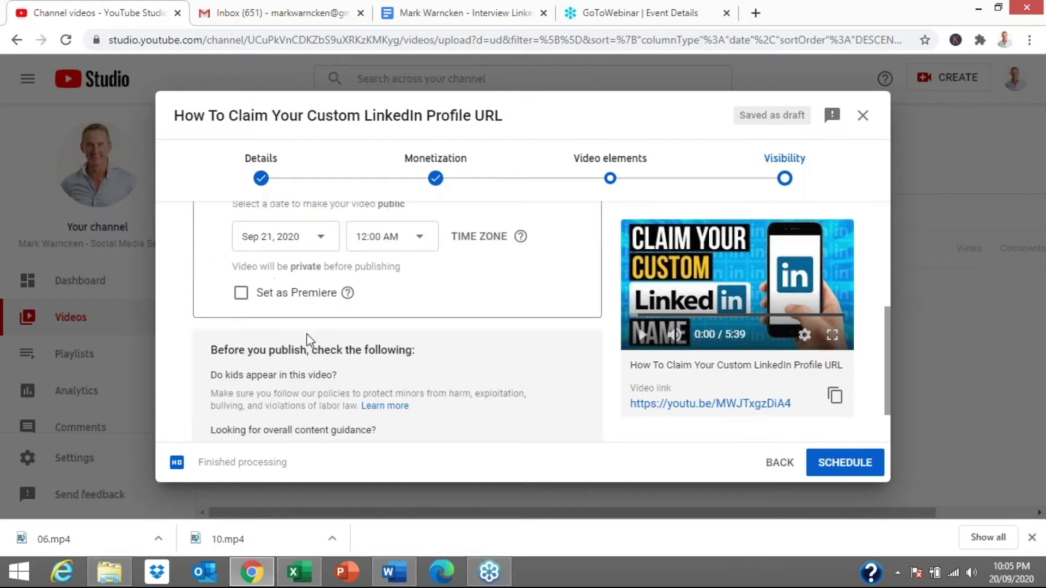
pyautogui.click(239, 297)
pyautogui.moveTo(349, 293)
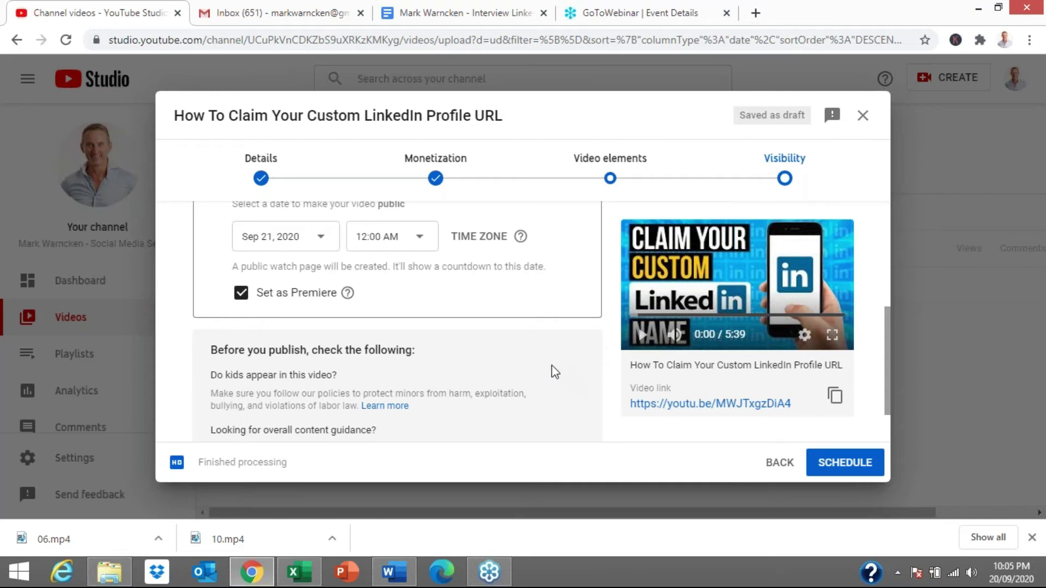
# Step: Set the scheduled Premiere date to Sep 23, 2020, correcting an initial Sep 22 pick
pyautogui.scroll(3, 542, 359)
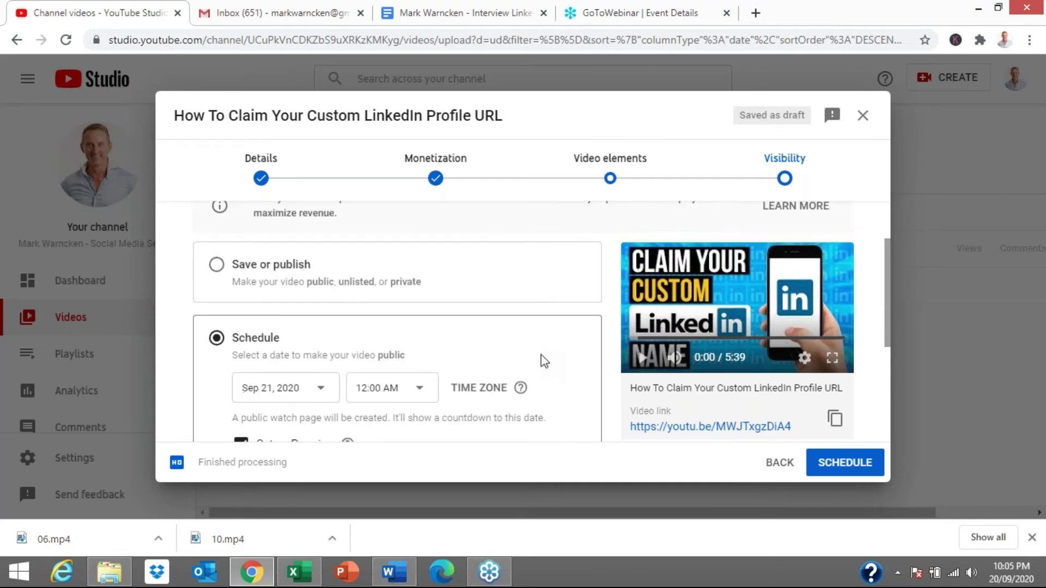
pyautogui.scroll(-2, 541, 355)
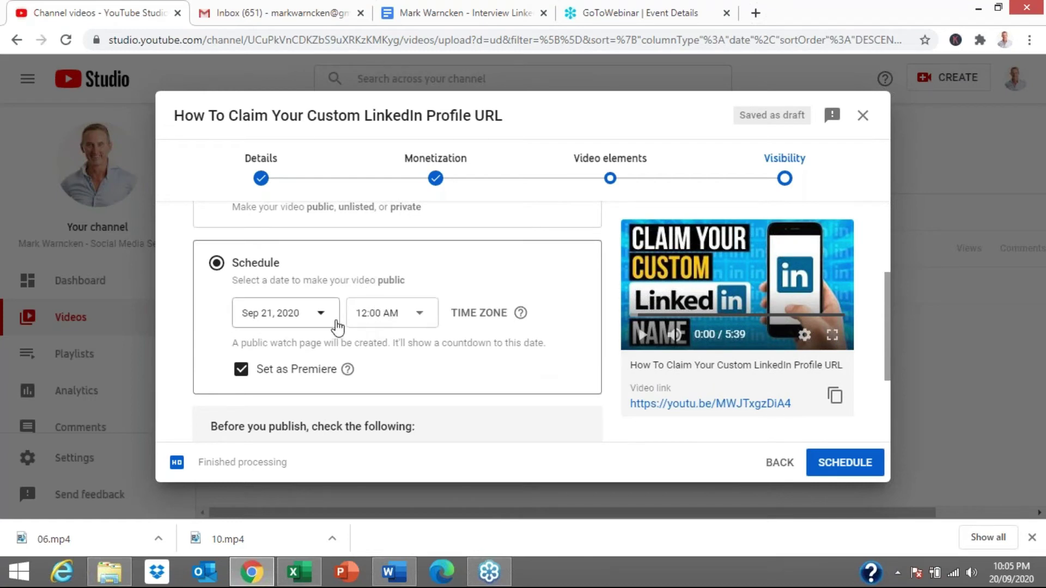
pyautogui.click(280, 311)
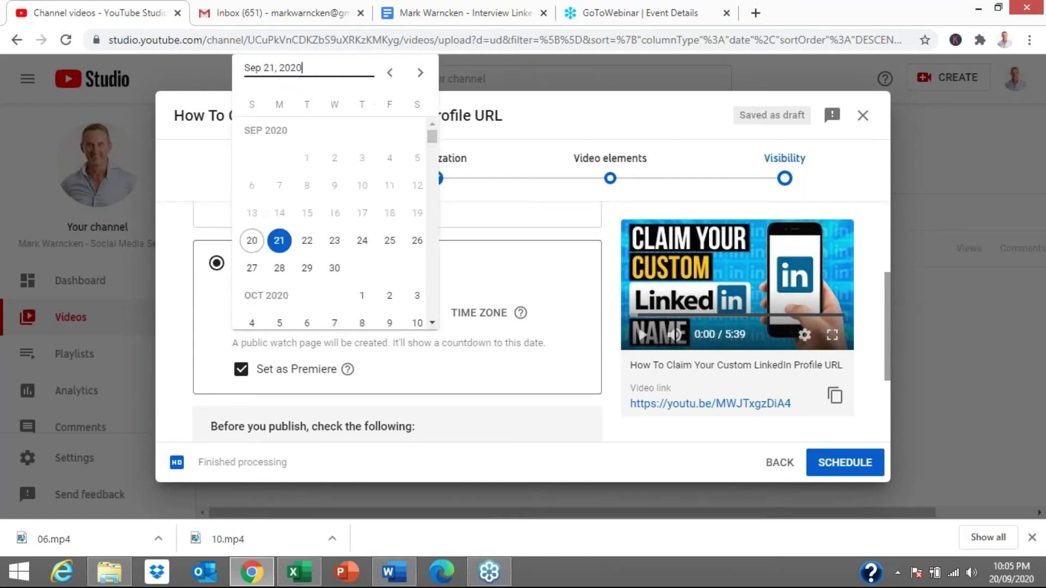
pyautogui.click(308, 241)
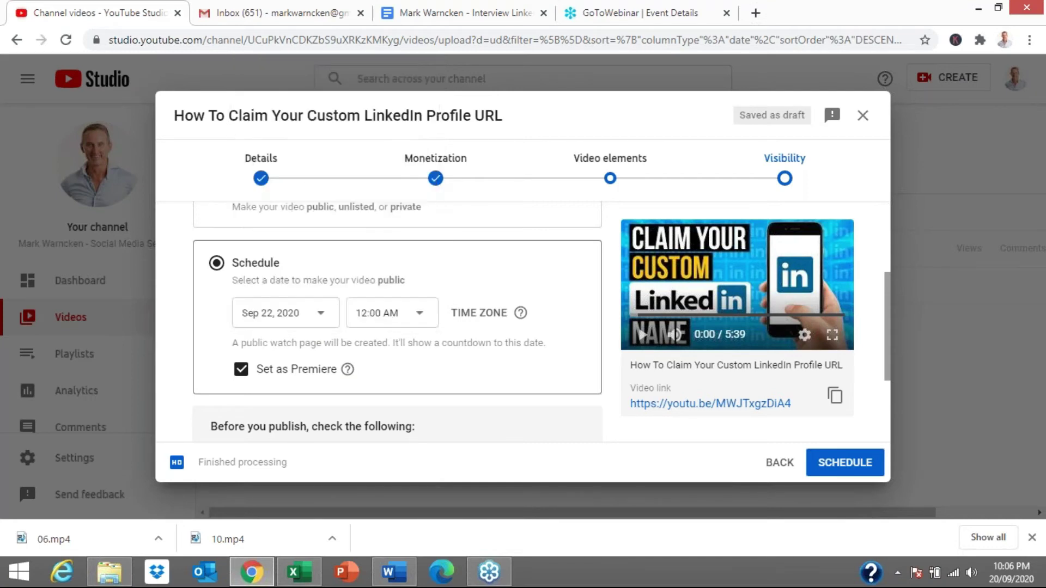
pyautogui.click(320, 321)
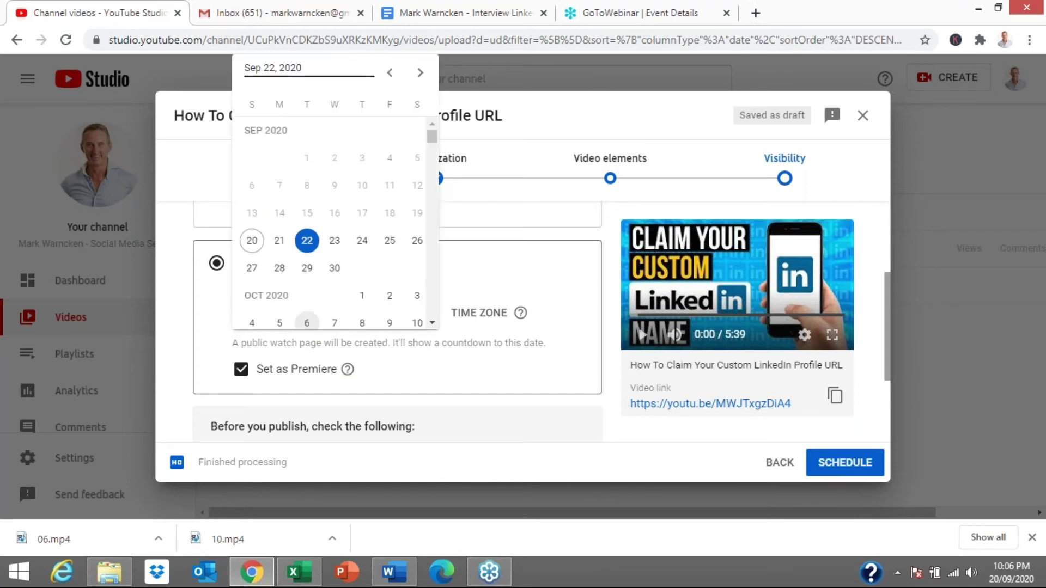
pyautogui.click(334, 241)
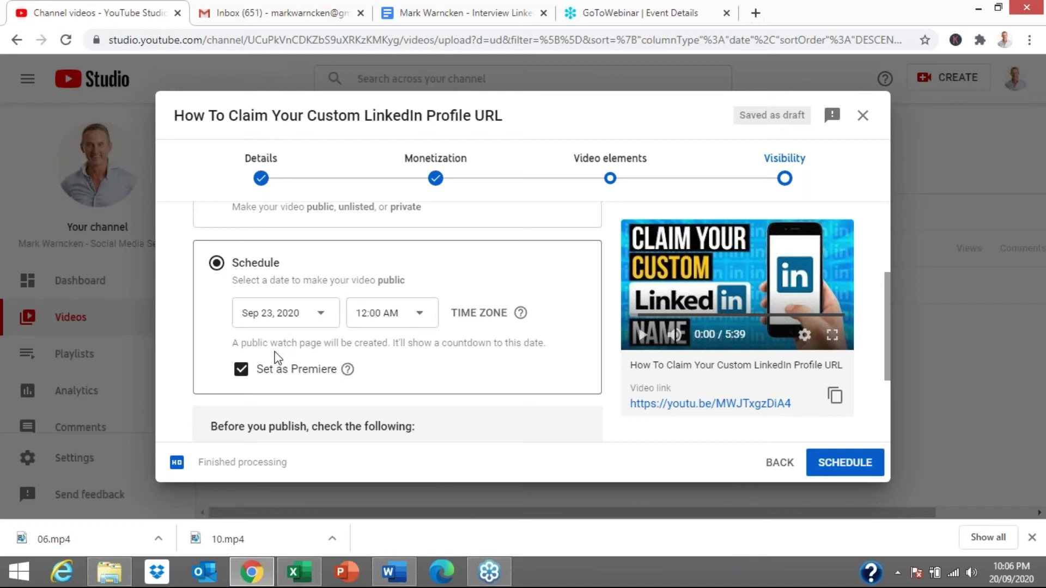
pyautogui.scroll(-2, 395, 325)
pyautogui.moveTo(520, 237)
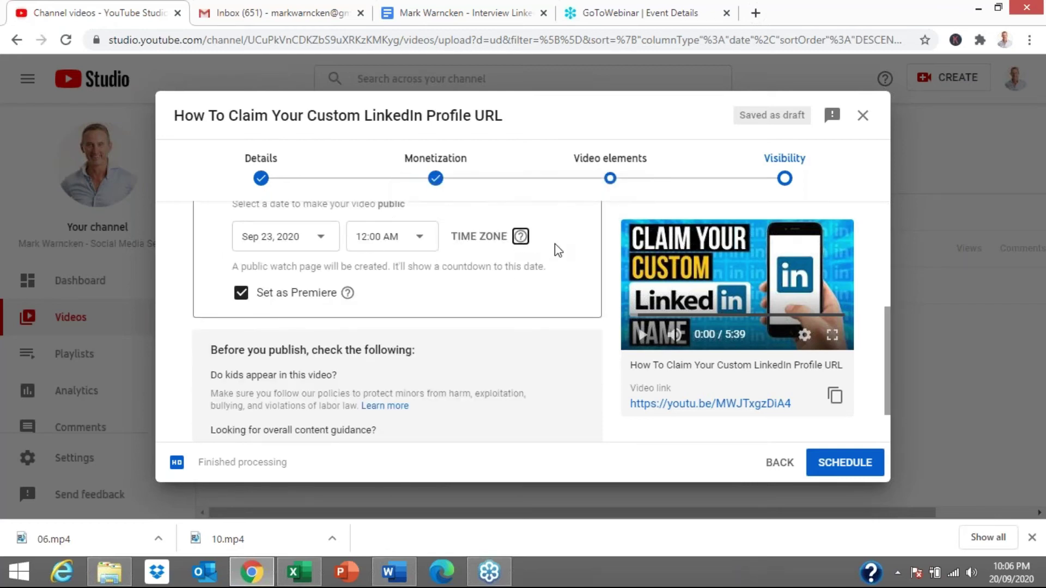
pyautogui.scroll(4, 443, 315)
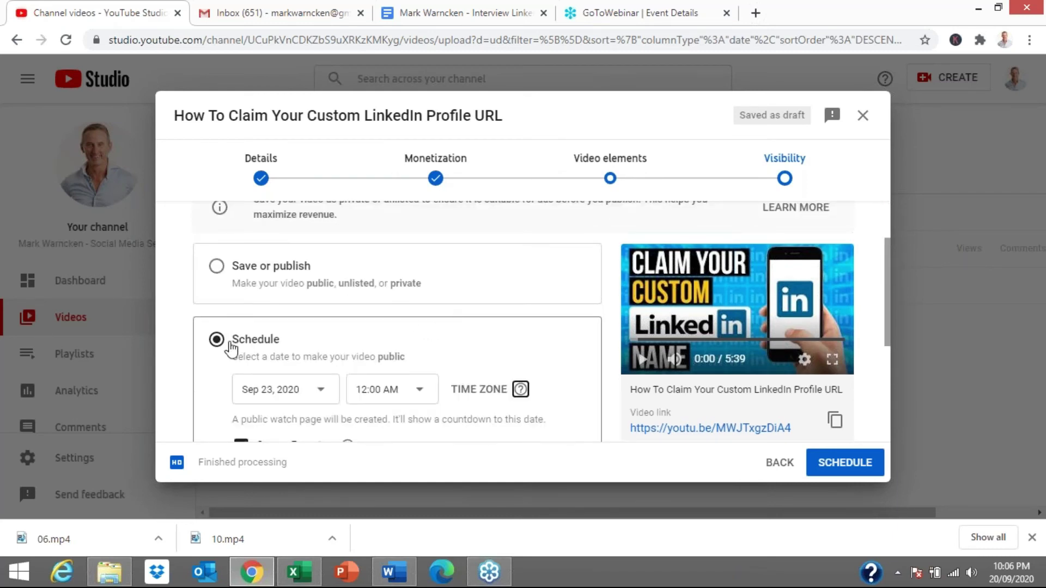
pyautogui.scroll(-3, 253, 359)
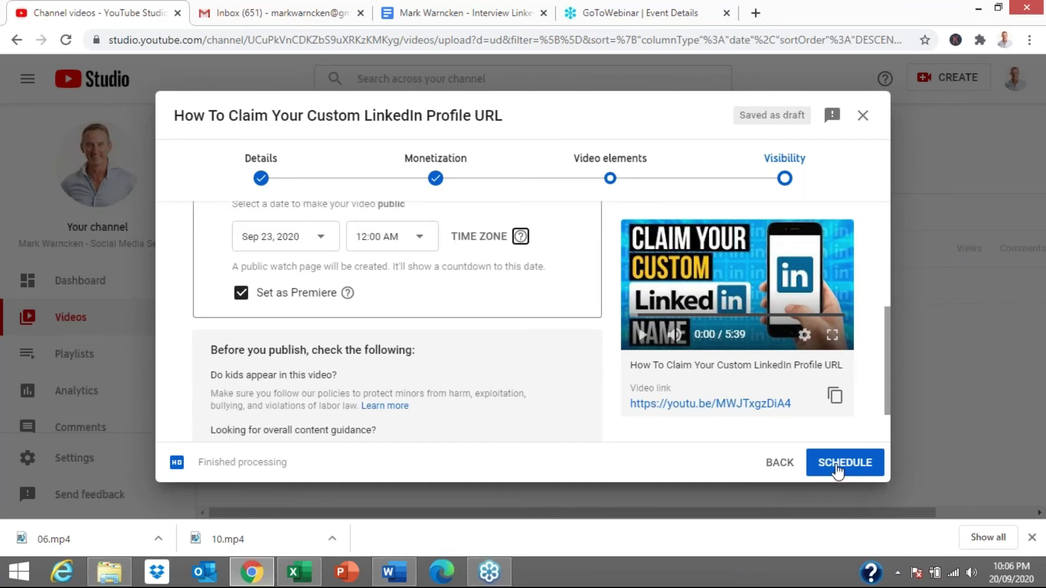
# Step: Confirm the Sep 23, 2020 Premiere schedule
pyautogui.click(837, 466)
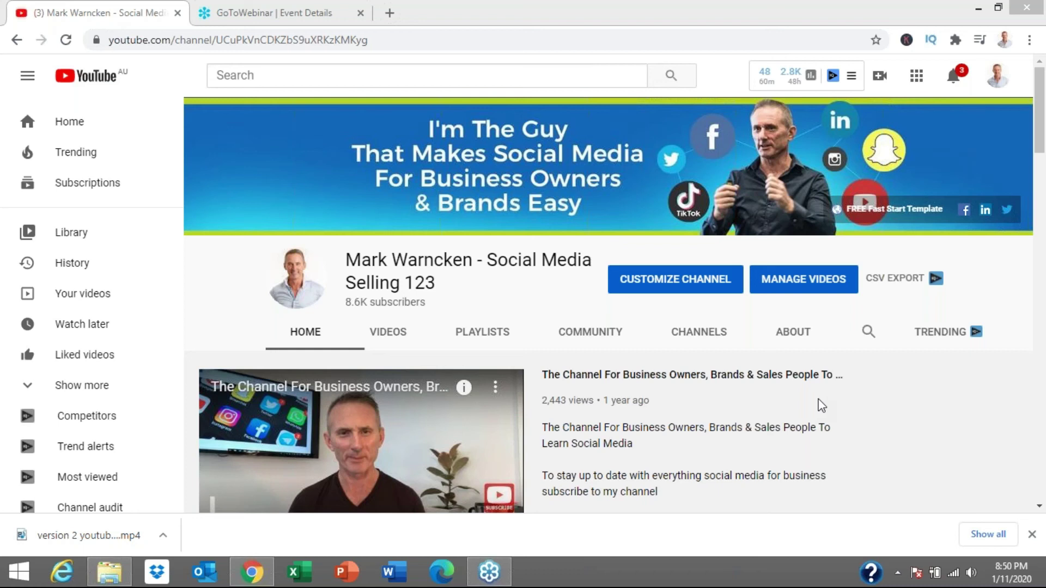
pyautogui.scroll(-4, 821, 406)
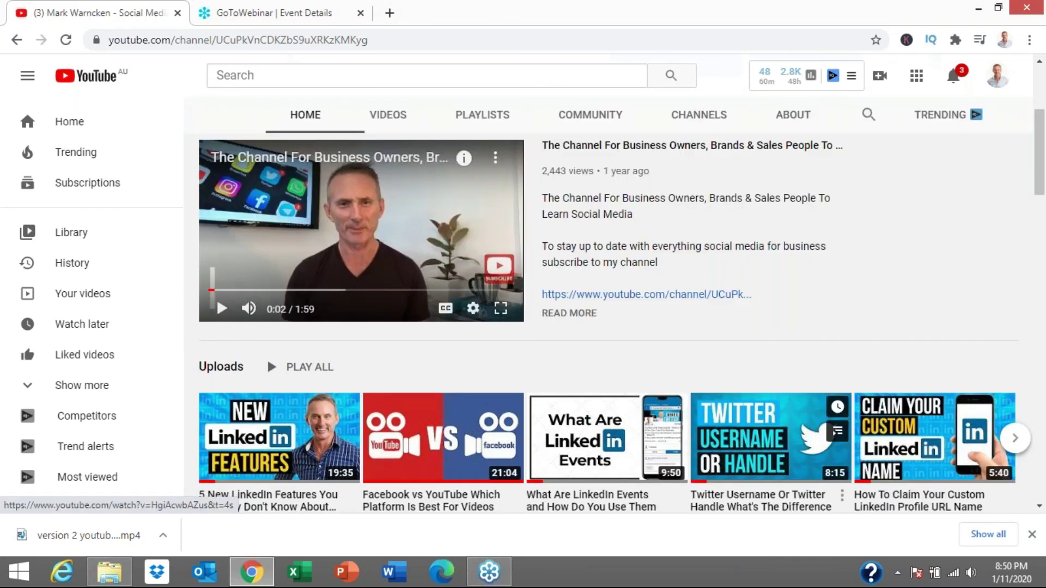
pyautogui.scroll(-7, 267, 358)
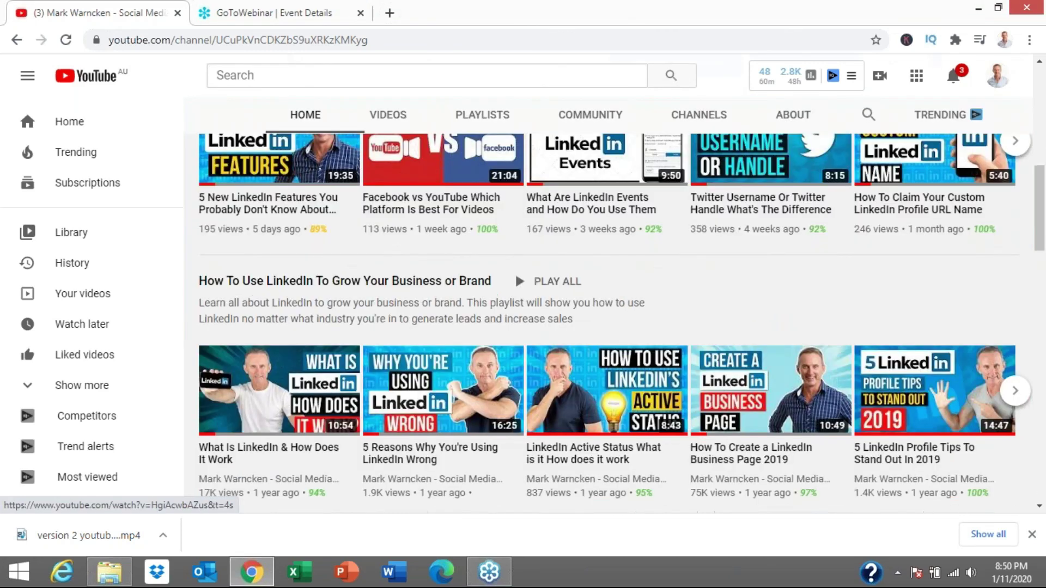
pyautogui.scroll(7, 621, 322)
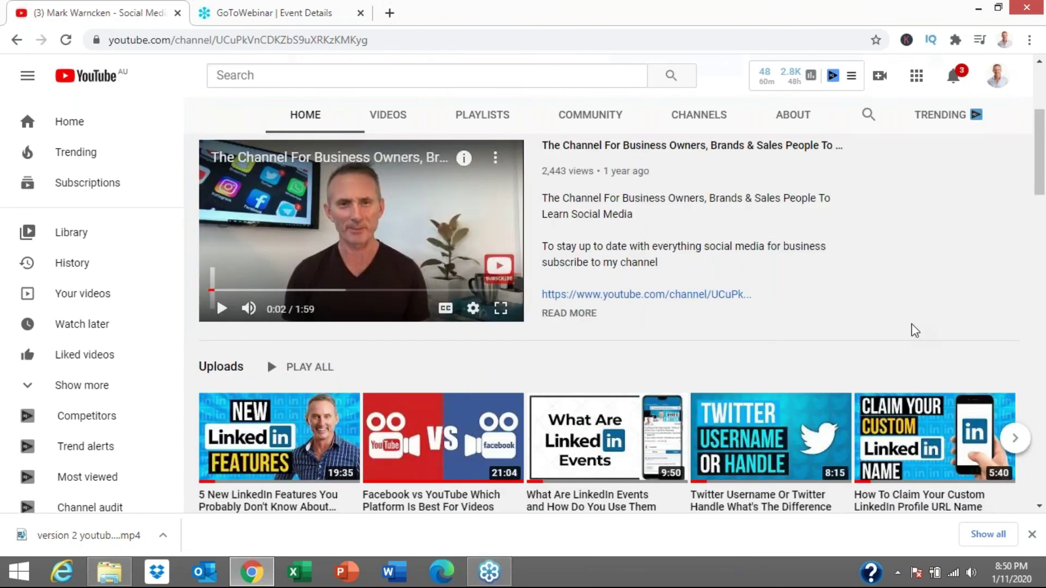
pyautogui.scroll(2, 912, 326)
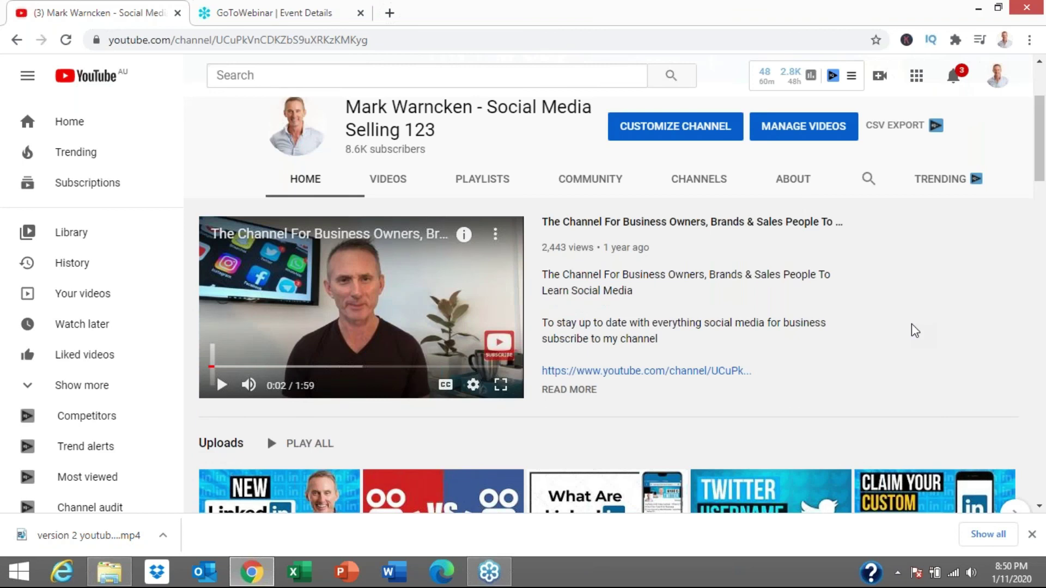
pyautogui.scroll(2, 912, 325)
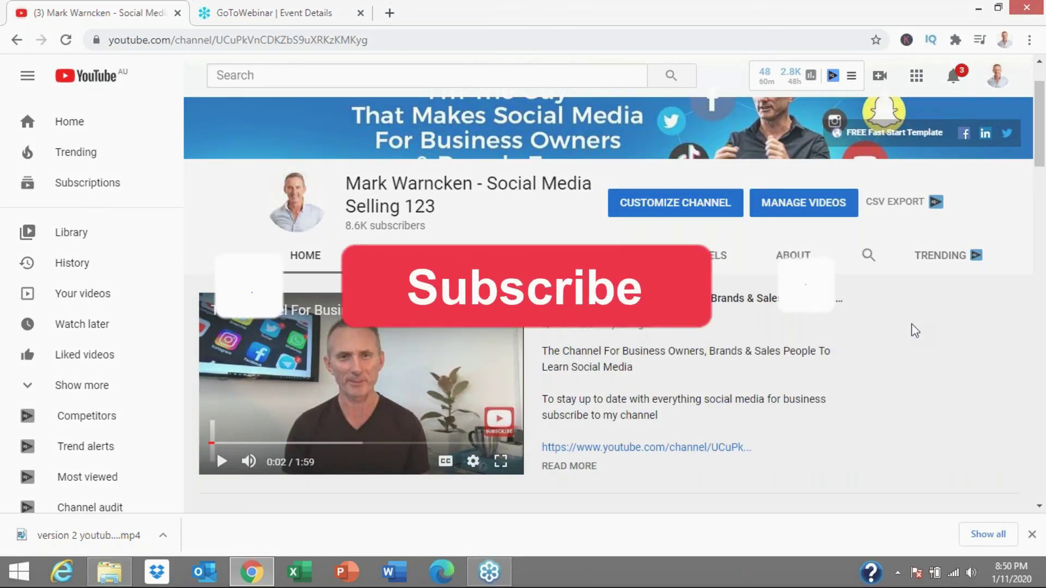
pyautogui.scroll(2, 912, 325)
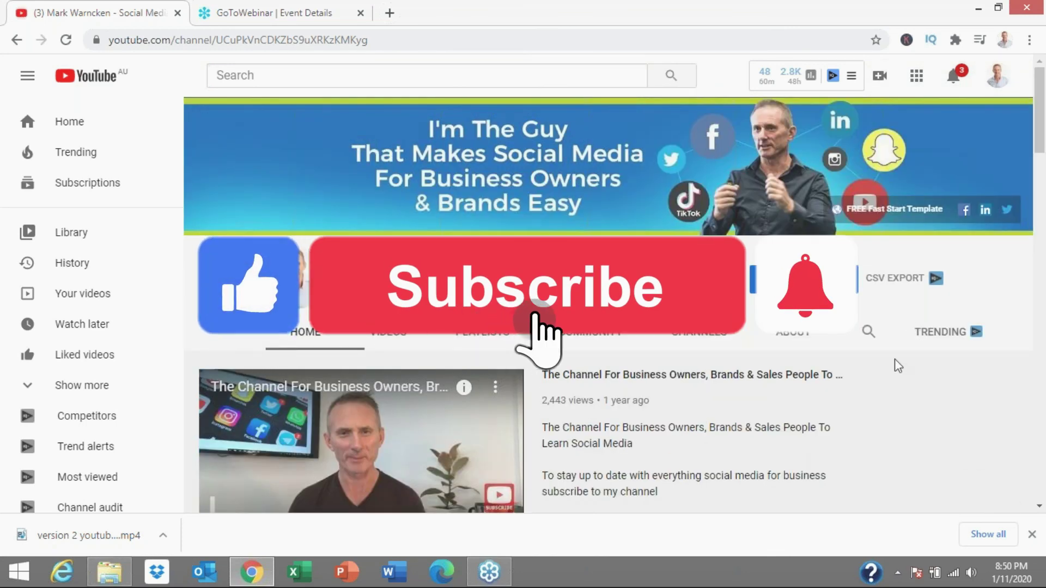